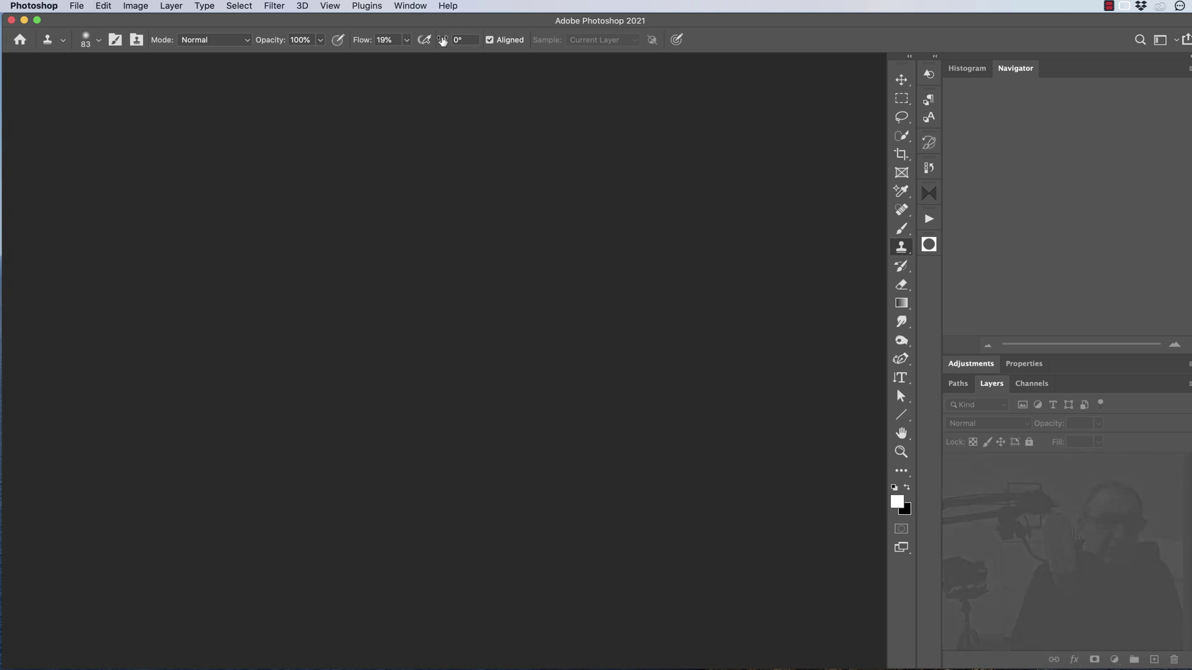
# Step: Open the QuickMask panel from Window > Extensions (legacy)
pyautogui.click(409, 8)
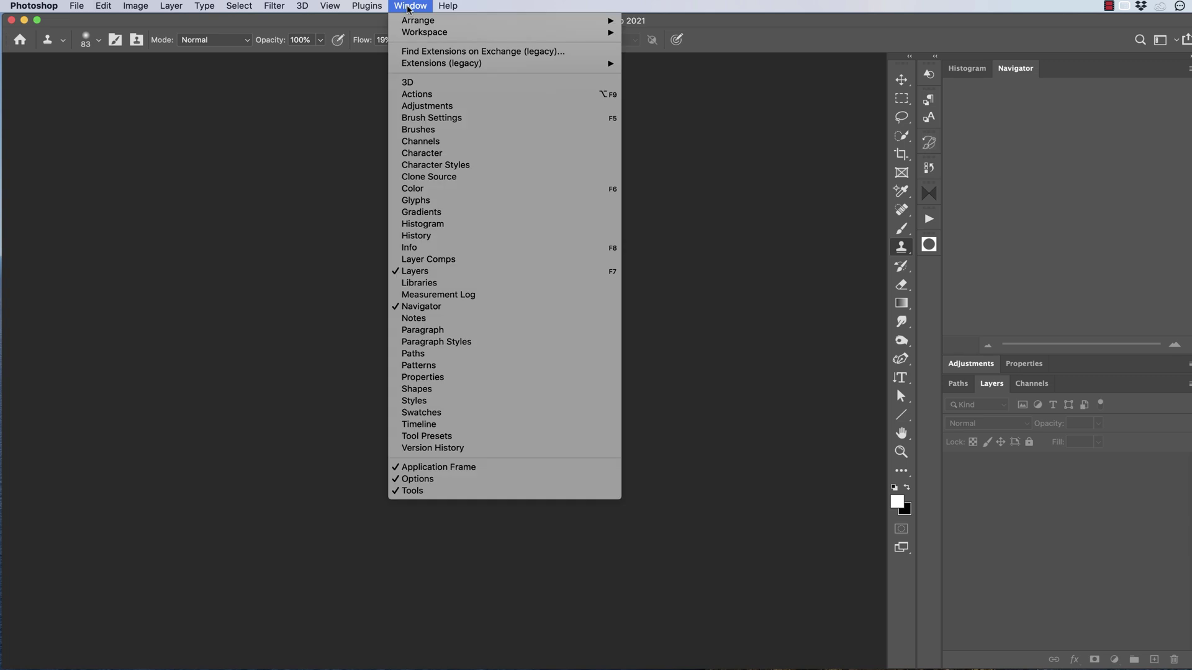
pyautogui.moveTo(417, 67)
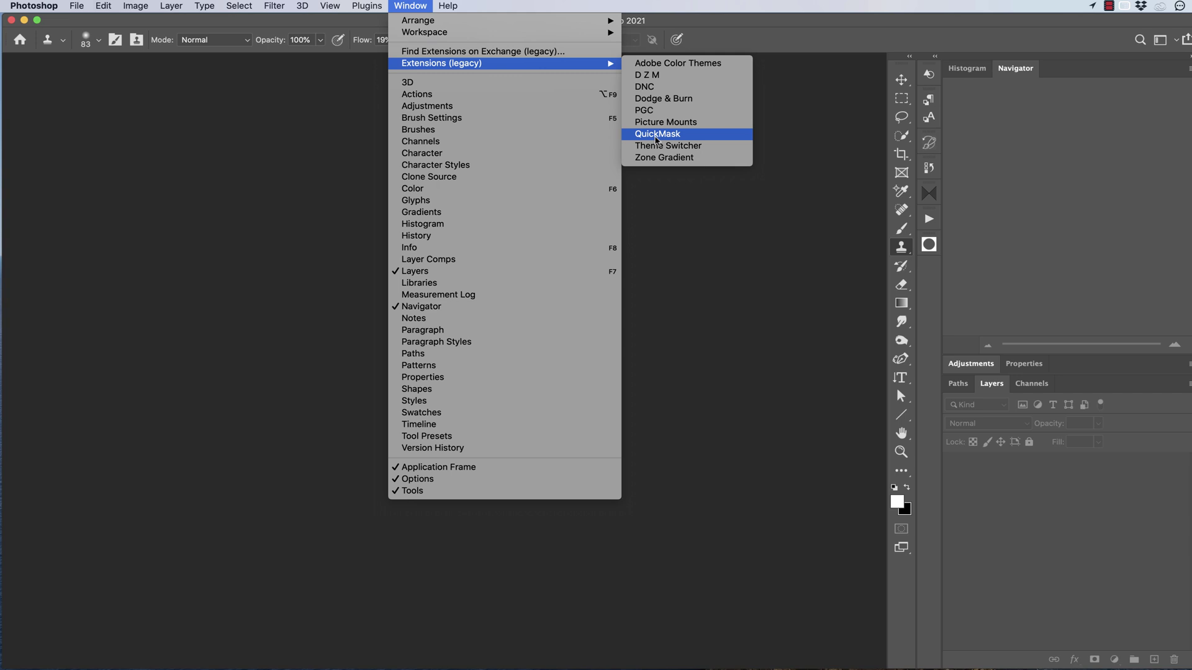
pyautogui.click(656, 136)
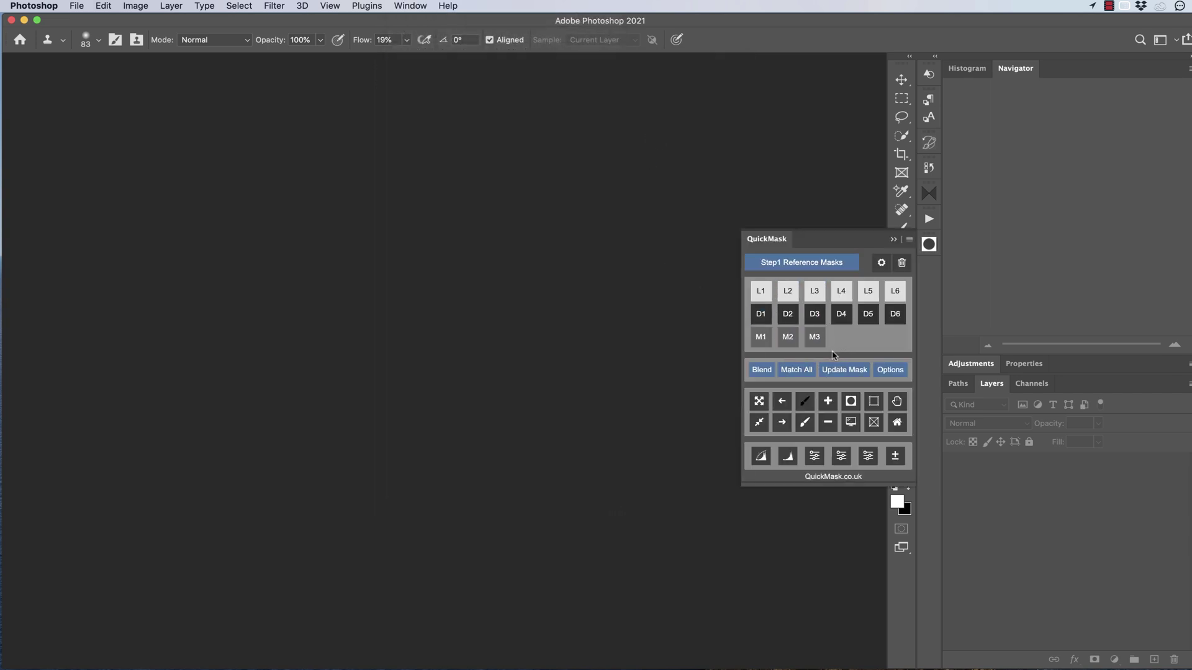
# Step: Float the QuickMask panel out of the dock, try its L4 and L2 mask options, then close it
pyautogui.moveTo(775, 241); pyautogui.dragTo(691, 241)
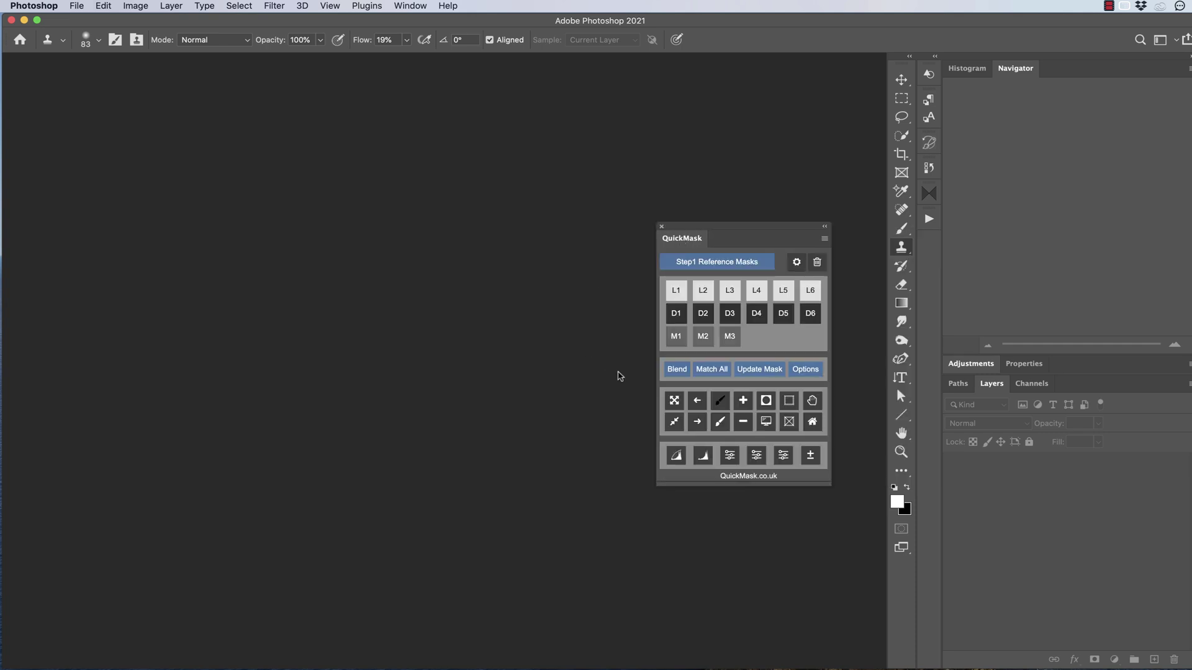
pyautogui.click(747, 296)
pyautogui.click(703, 281)
pyautogui.click(661, 228)
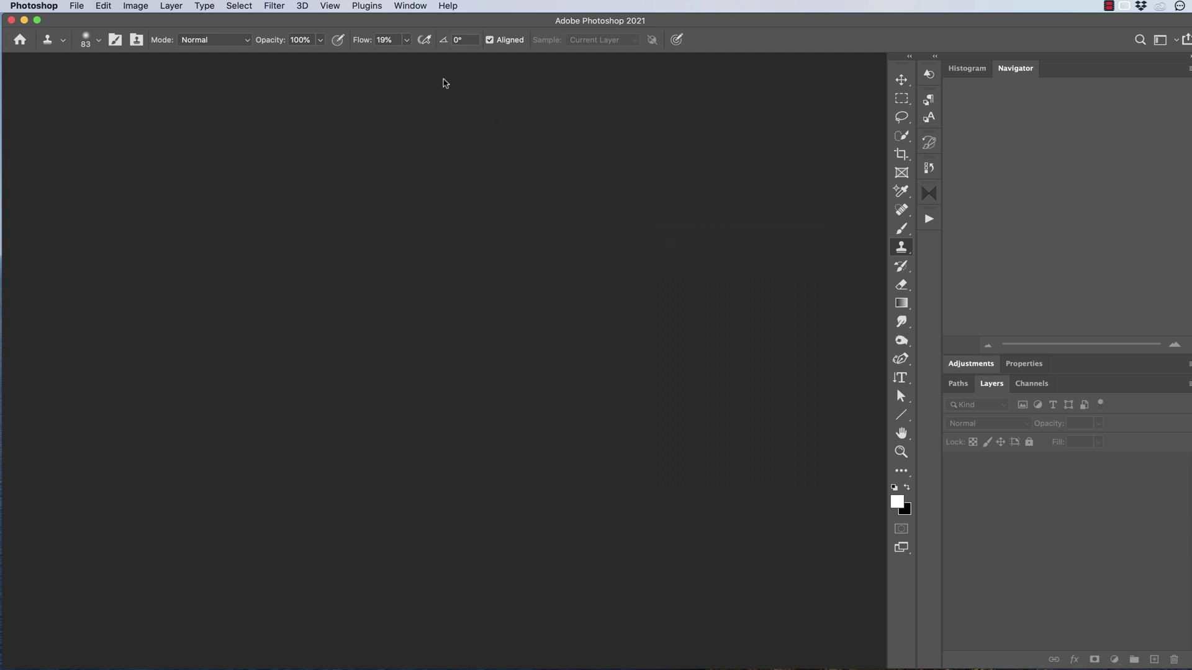
pyautogui.click(402, 6)
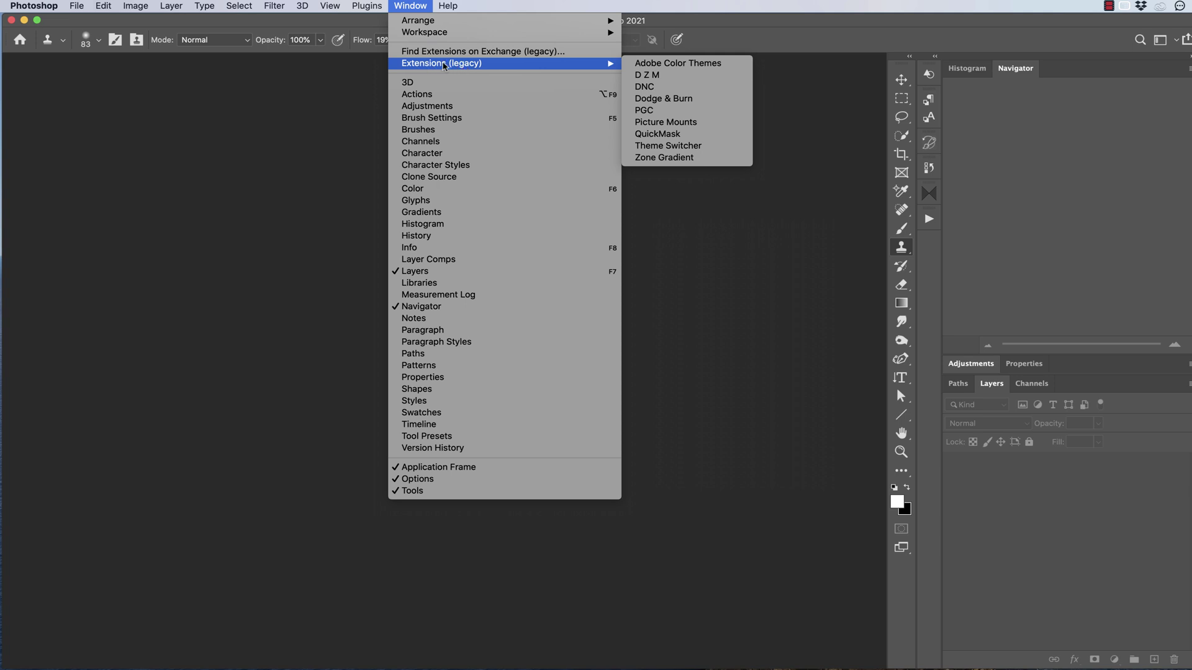
pyautogui.click(327, 86)
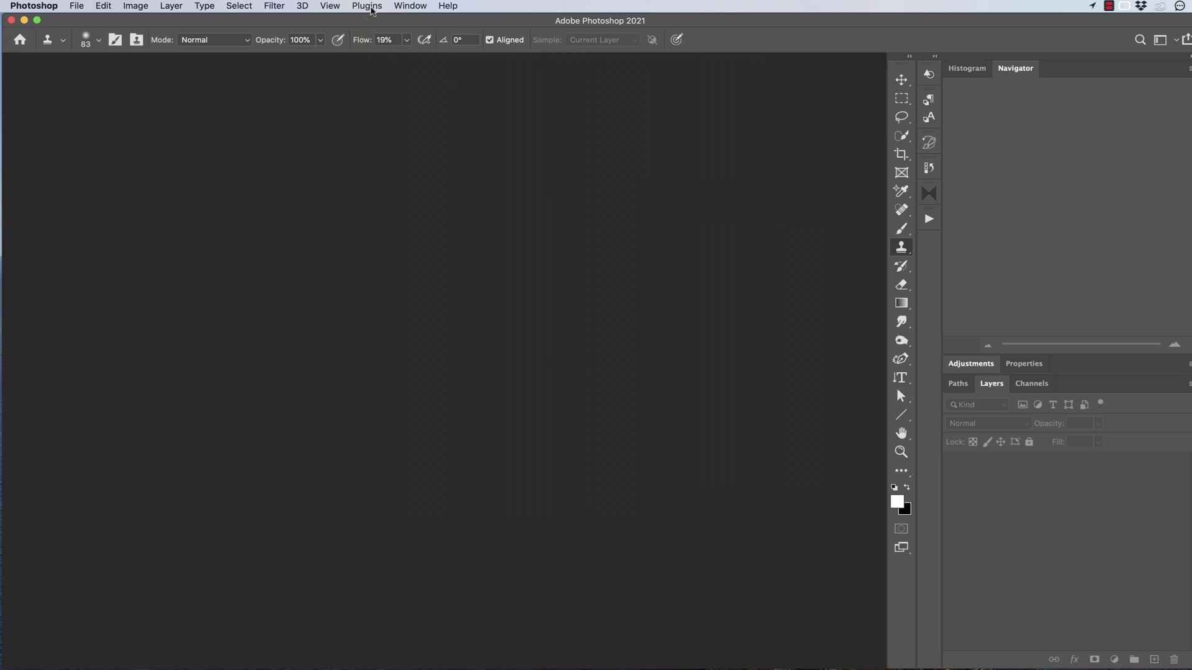
# Step: Open the Plugins panel from the Plugins menu and move it toward the screen centre
pyautogui.click(371, 7)
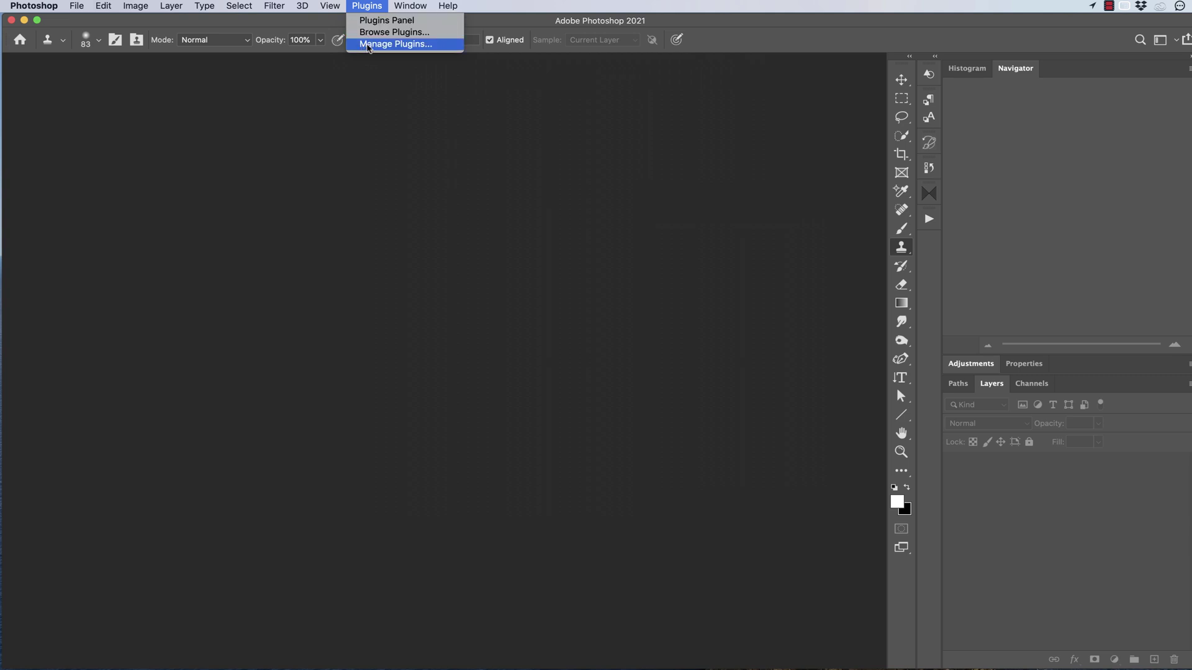
pyautogui.click(427, 23)
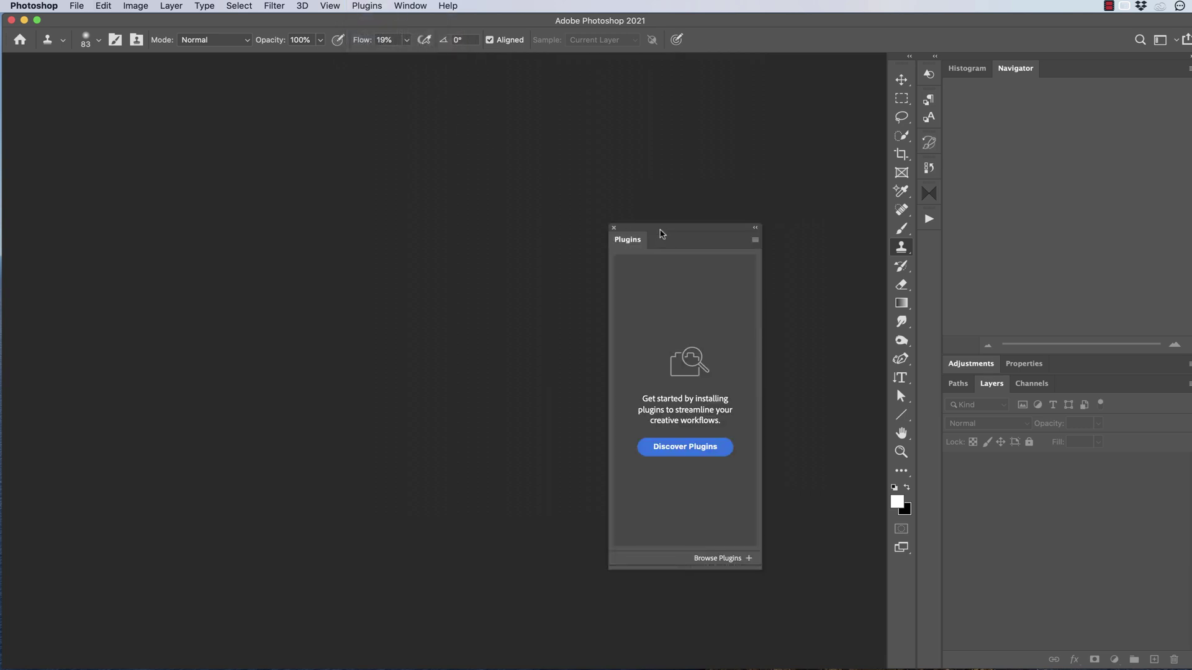
pyautogui.moveTo(662, 233); pyautogui.dragTo(552, 174)
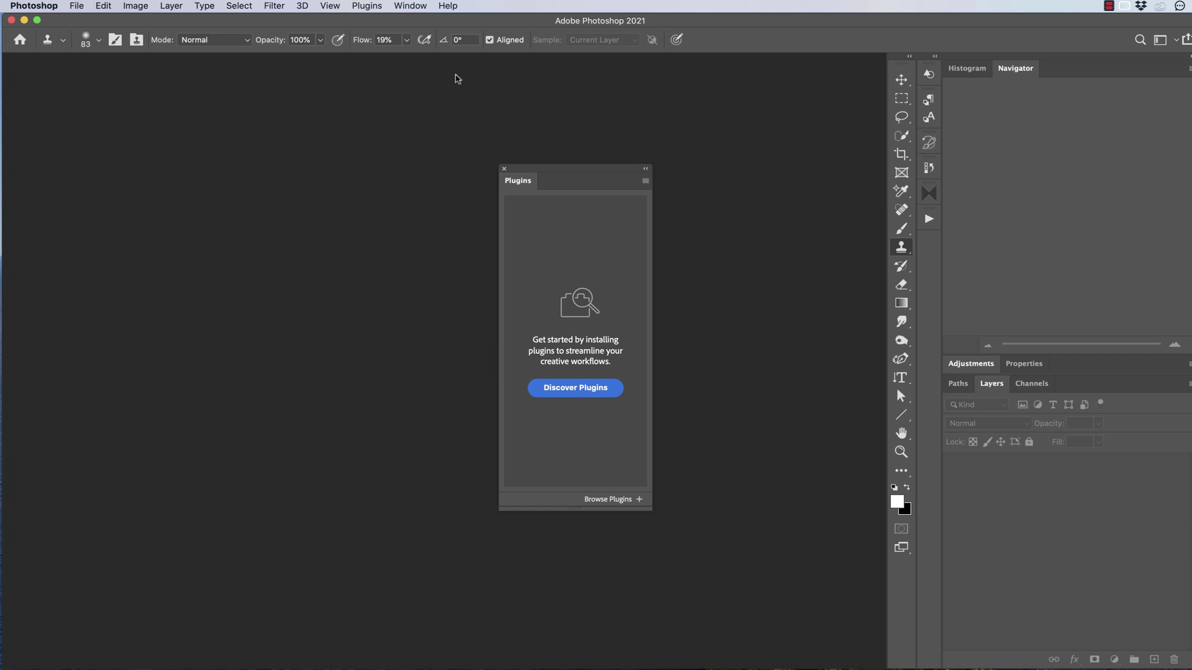
pyautogui.click(606, 499)
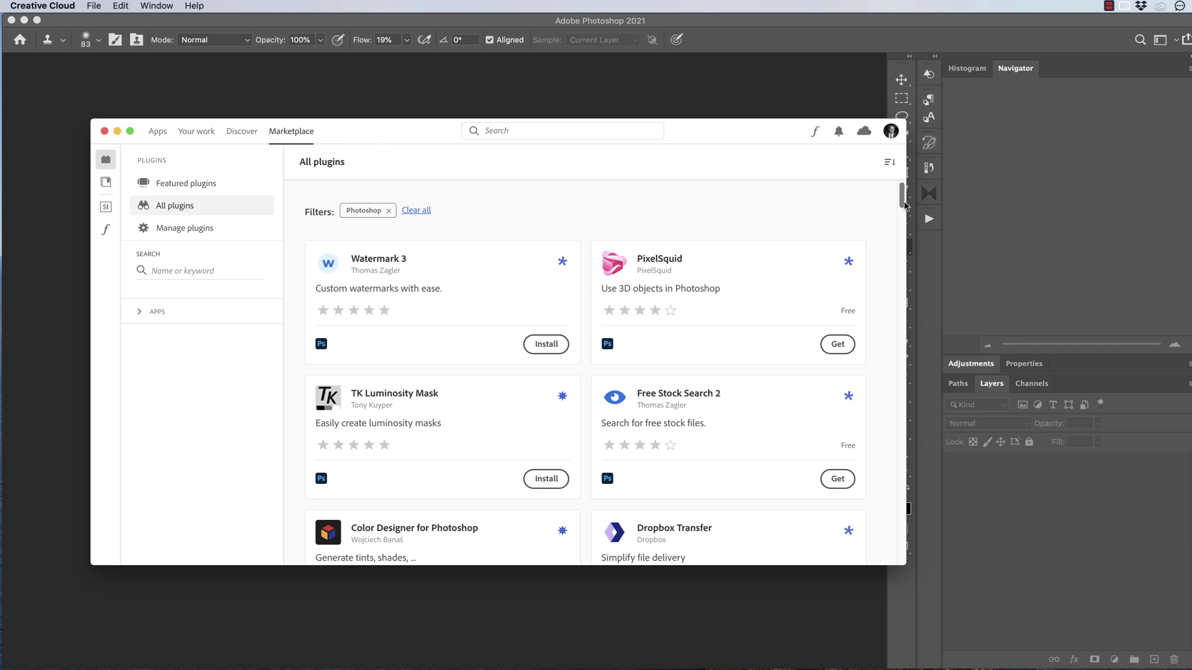
pyautogui.scroll(-1, 902, 206)
pyautogui.moveTo(902, 206); pyautogui.dragTo(899, 339)
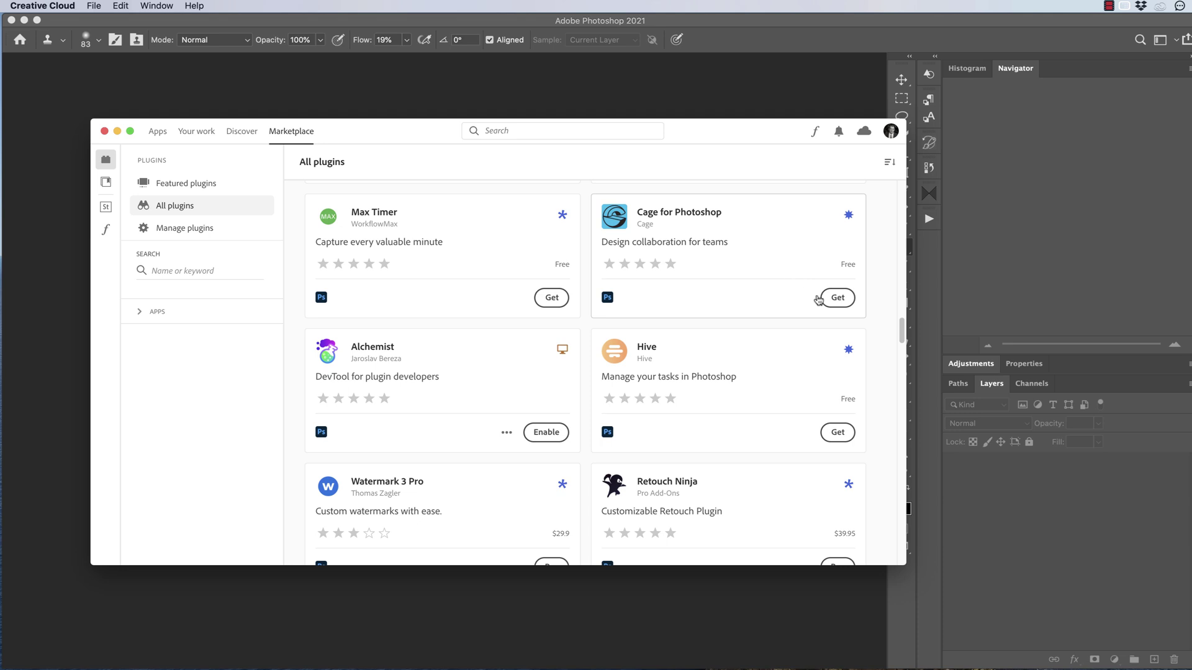
pyautogui.moveTo(902, 334)
pyautogui.mouseDown()
pyautogui.moveTo(901, 374)
pyautogui.moveTo(902, 341)
pyautogui.mouseUp()
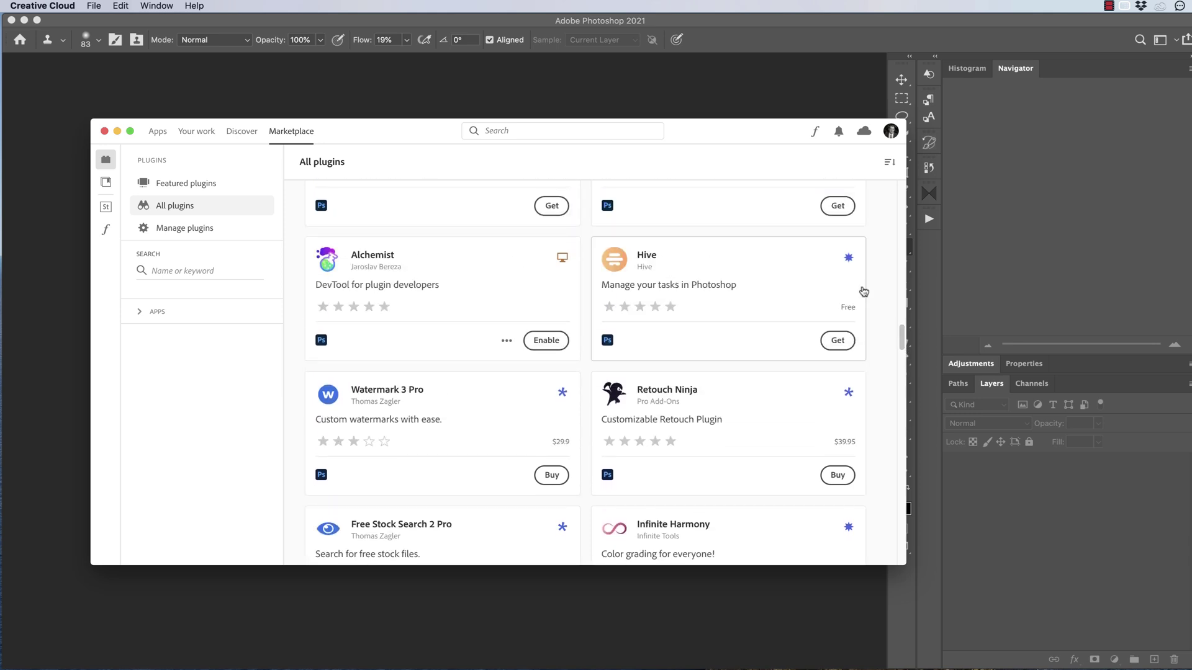
pyautogui.click(104, 131)
# Step: Open Creative Cloud's Manage plugins page from Photoshop's Plugins menu
pyautogui.click(379, 7)
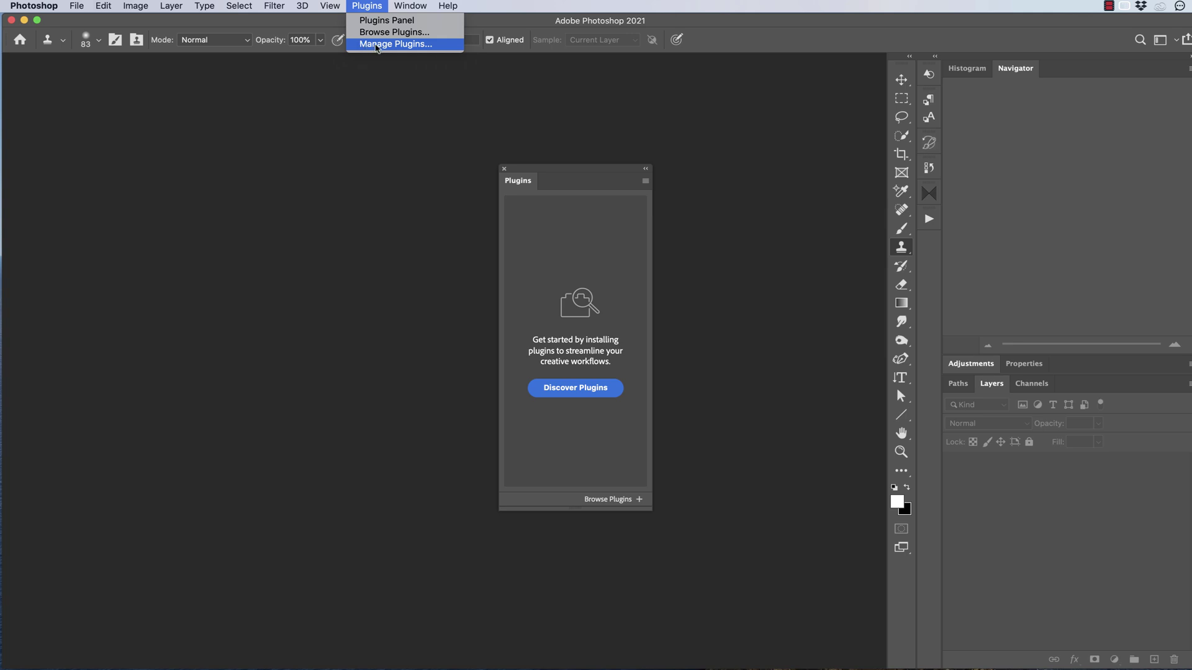
pyautogui.click(437, 47)
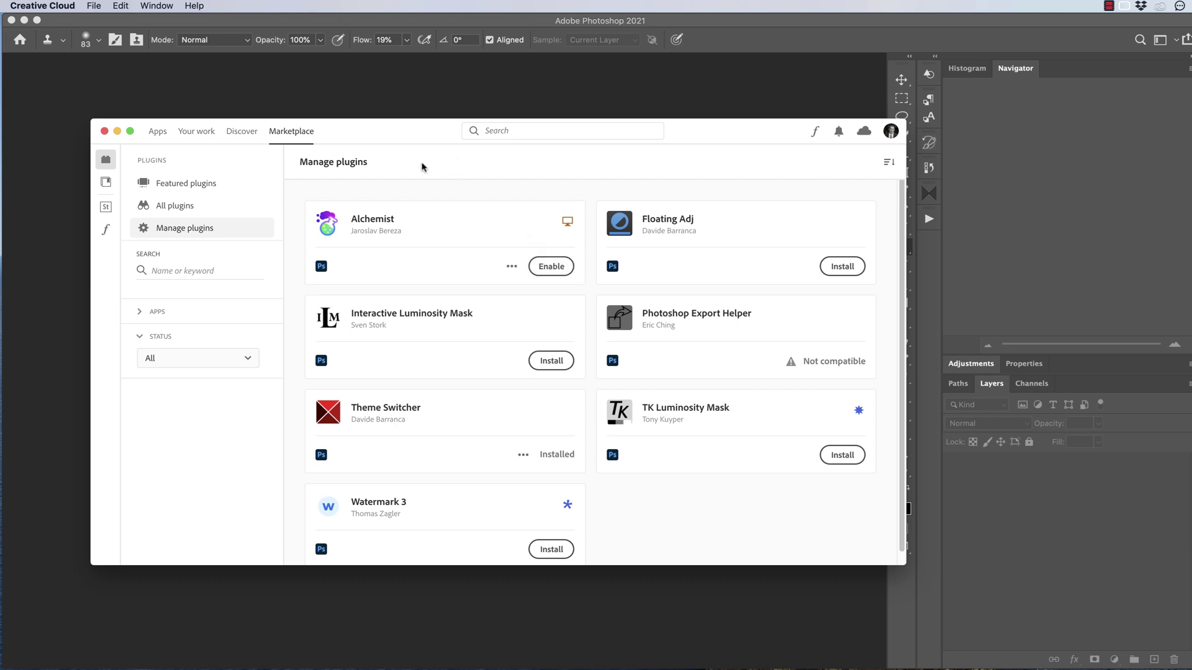
# Step: Close the Creative Cloud plugin window
pyautogui.click(104, 131)
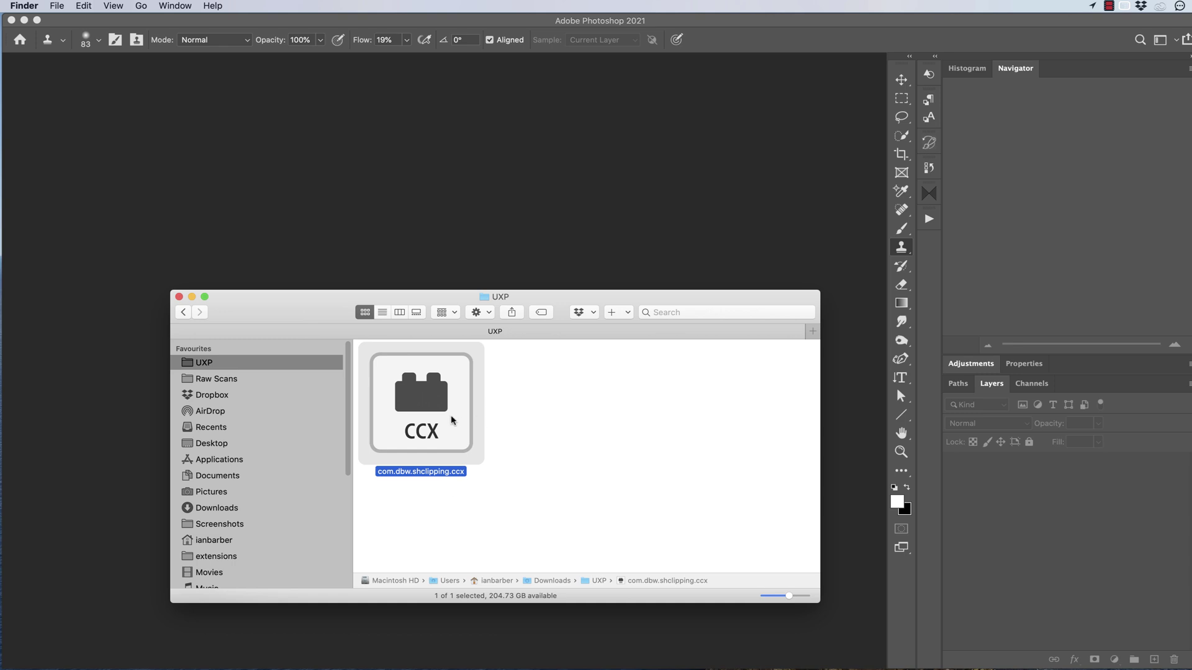
# Step: Open com.dbw.shclipping.ccx from the Downloads > UXP folder to start installing it
pyautogui.doubleClick(451, 419)
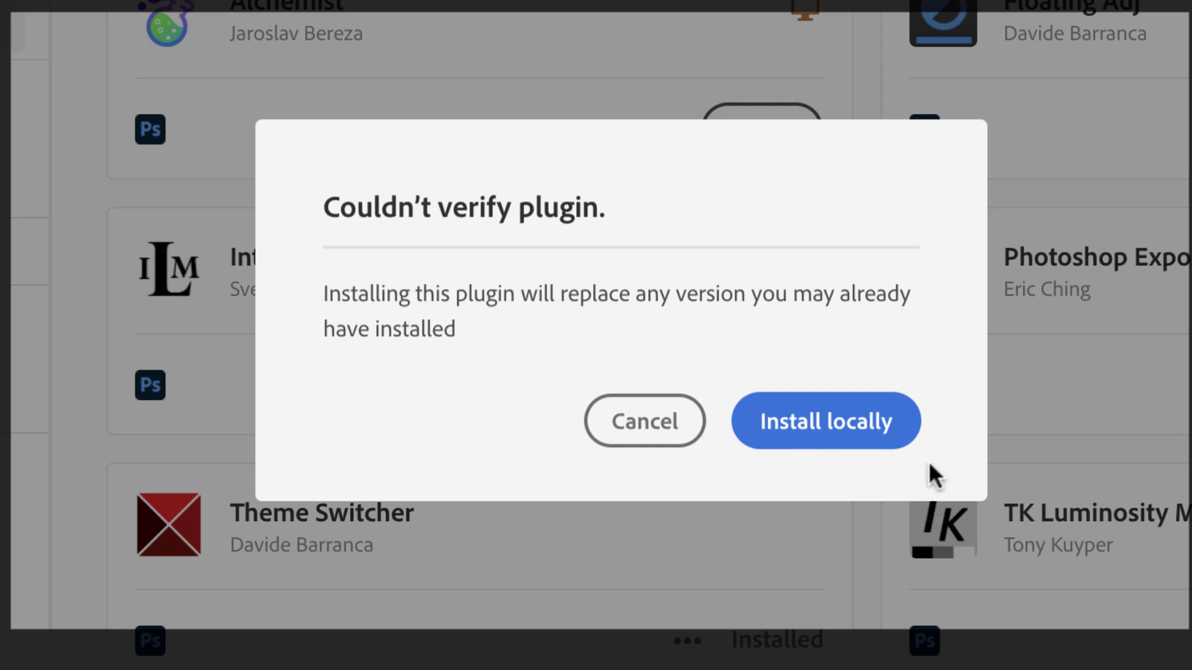
# Step: Install the unverified Shadow Highlight Clipping plugin locally and confirm the third-party install
pyautogui.click(890, 438)
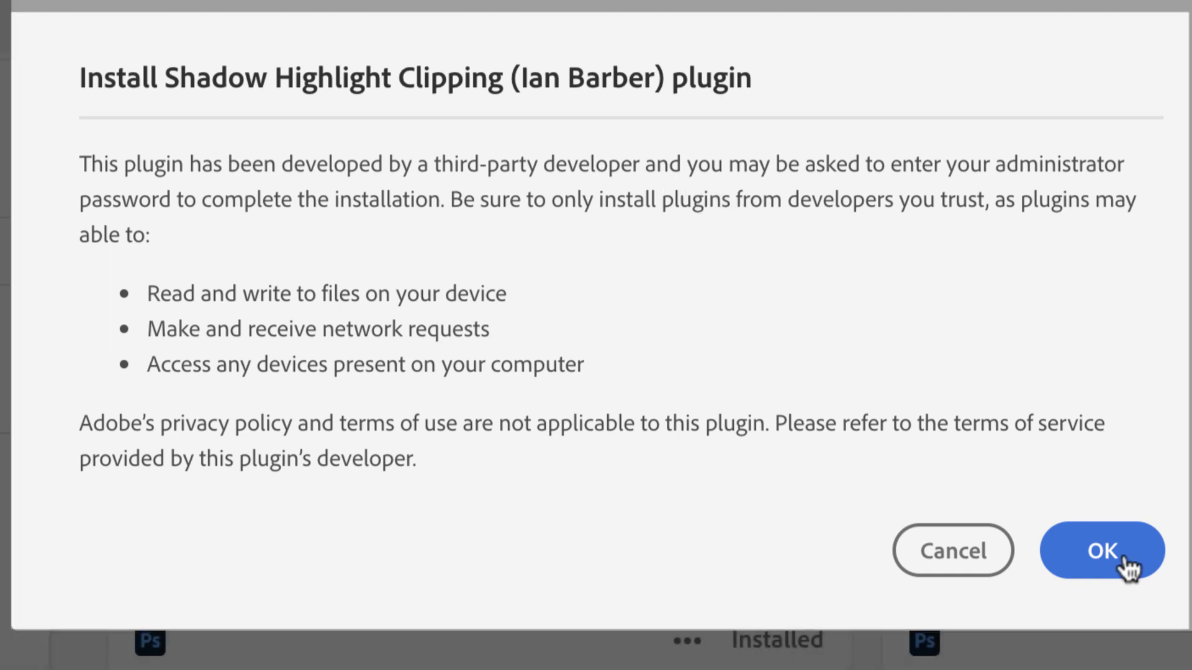
pyautogui.click(1128, 565)
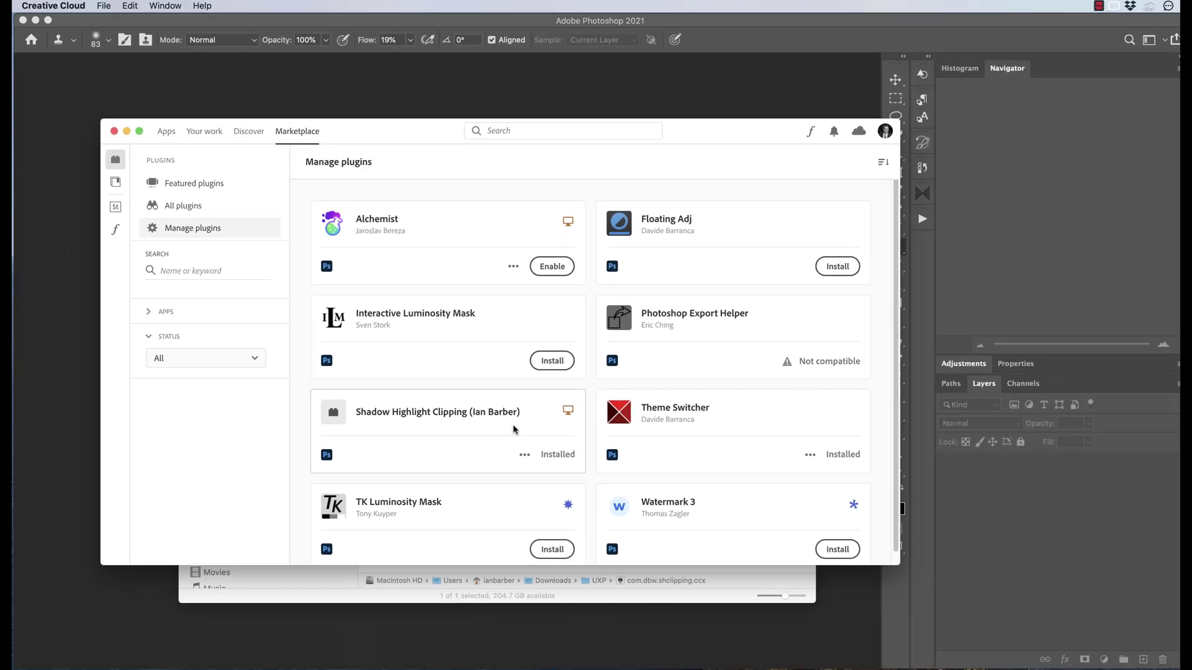
# Step: Minimize Creative Cloud and Finder, then expand and collapse Shadow Highlight Clipping's commands in the Plugins panel
pyautogui.click(127, 132)
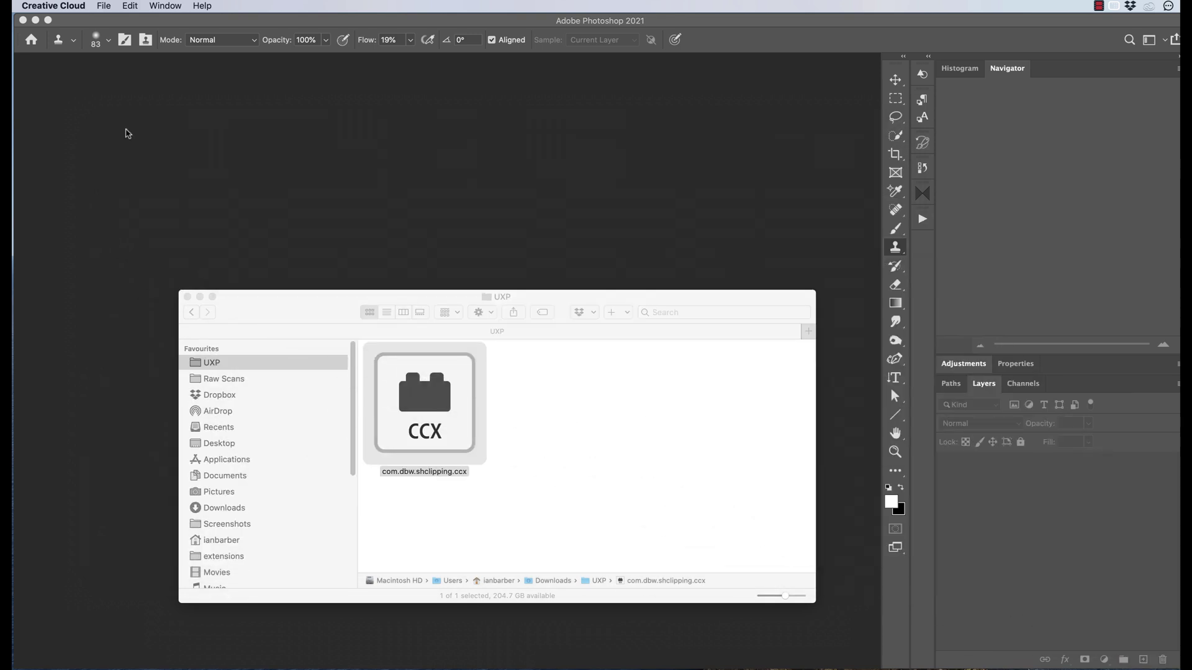
pyautogui.click(200, 297)
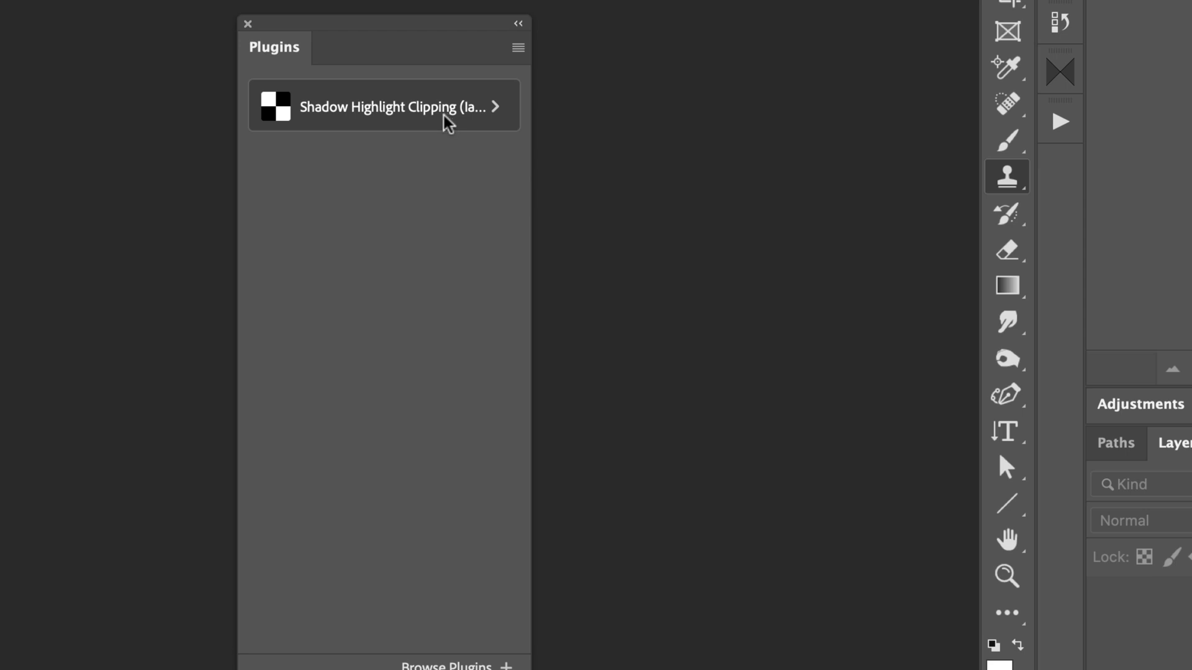
pyautogui.click(495, 113)
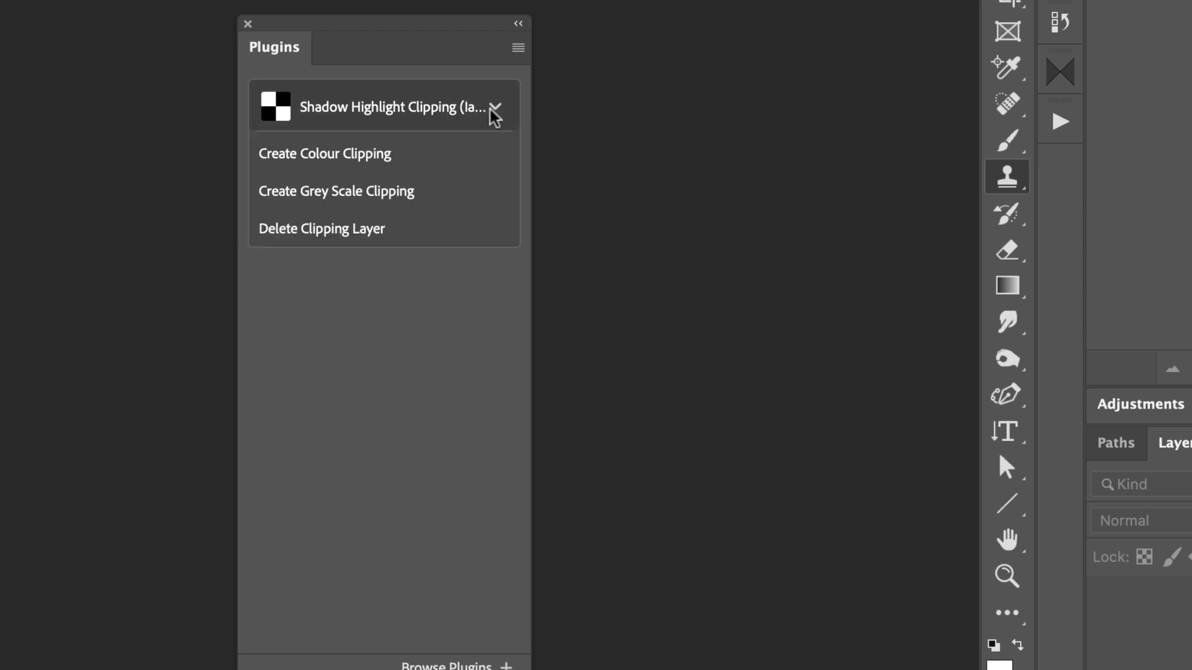
pyautogui.click(404, 110)
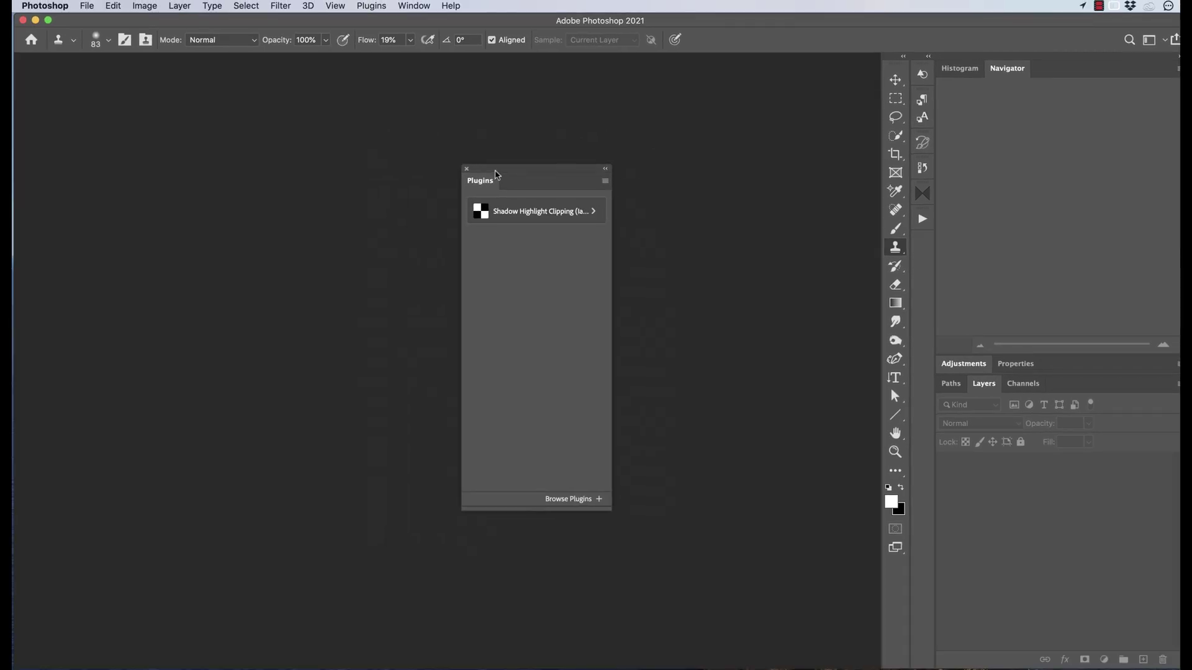
# Step: Dock the Plugins panel beside the toolbar, expand it, and view the Plugins menu
pyautogui.moveTo(496, 174); pyautogui.dragTo(922, 245)
pyautogui.click(922, 245)
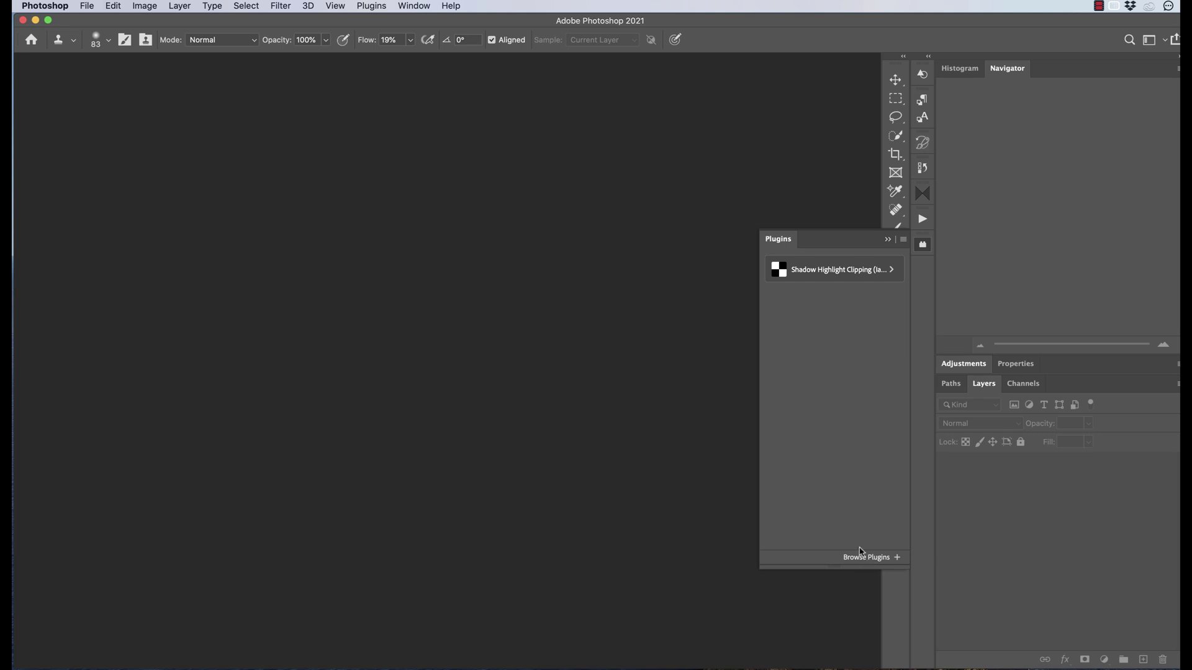
pyautogui.click(366, 8)
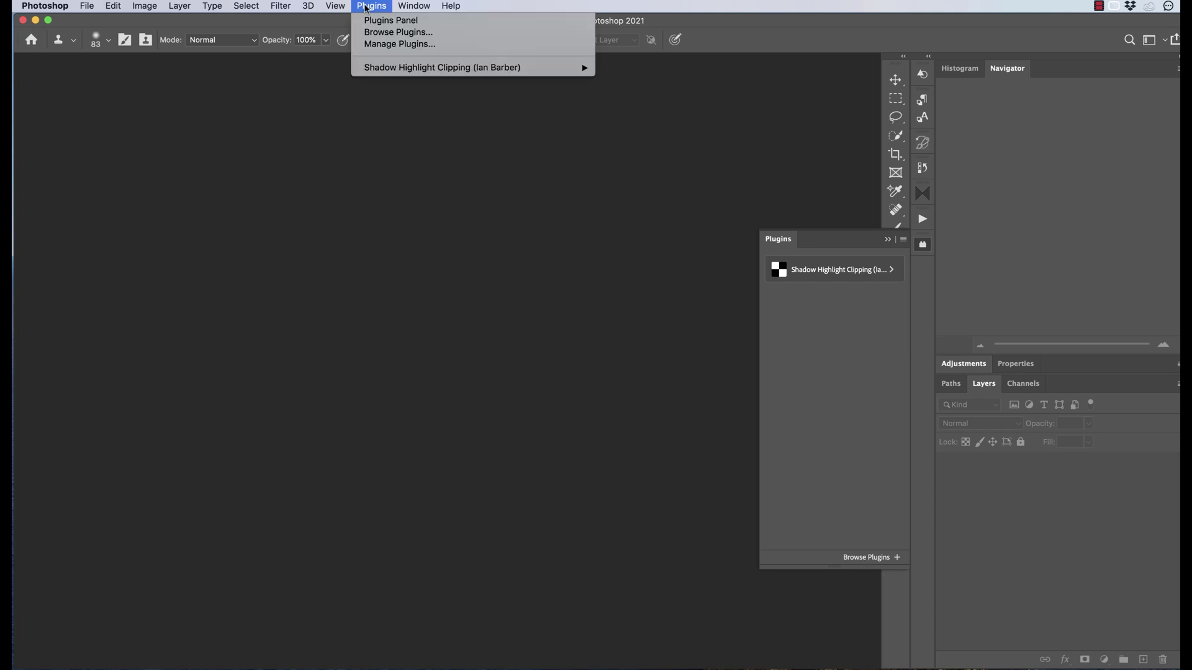
# Step: Disable Shadow Highlight Clipping in Creative Cloud's Manage plugins page, then return to Photoshop
pyautogui.click(381, 45)
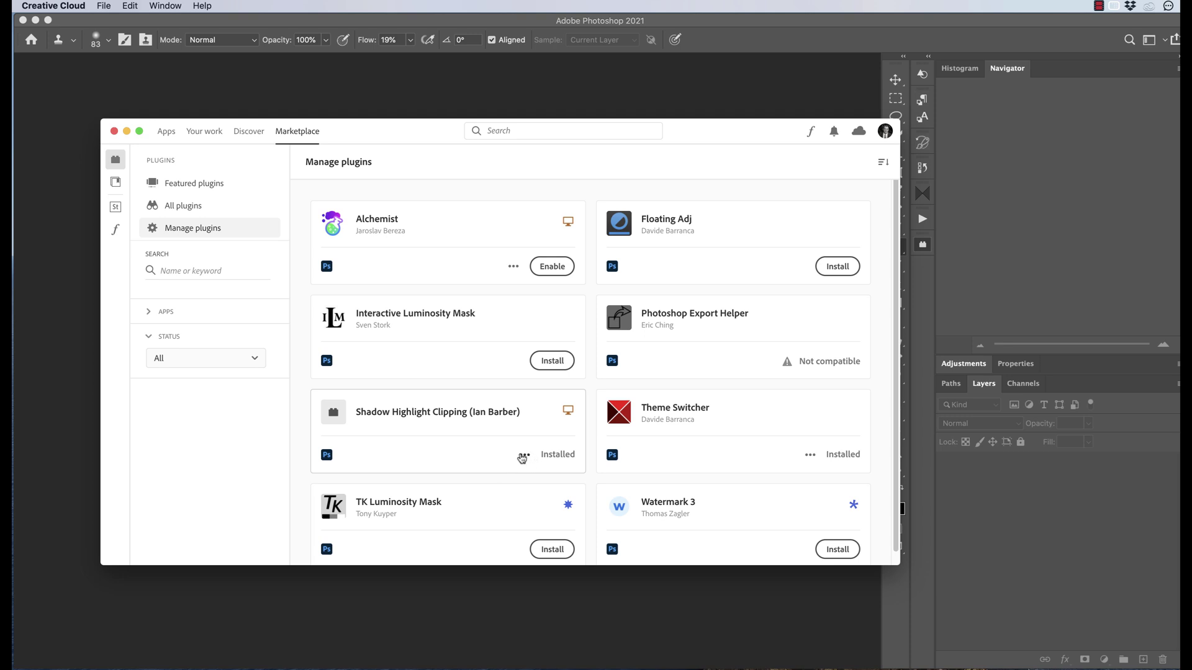
pyautogui.click(524, 457)
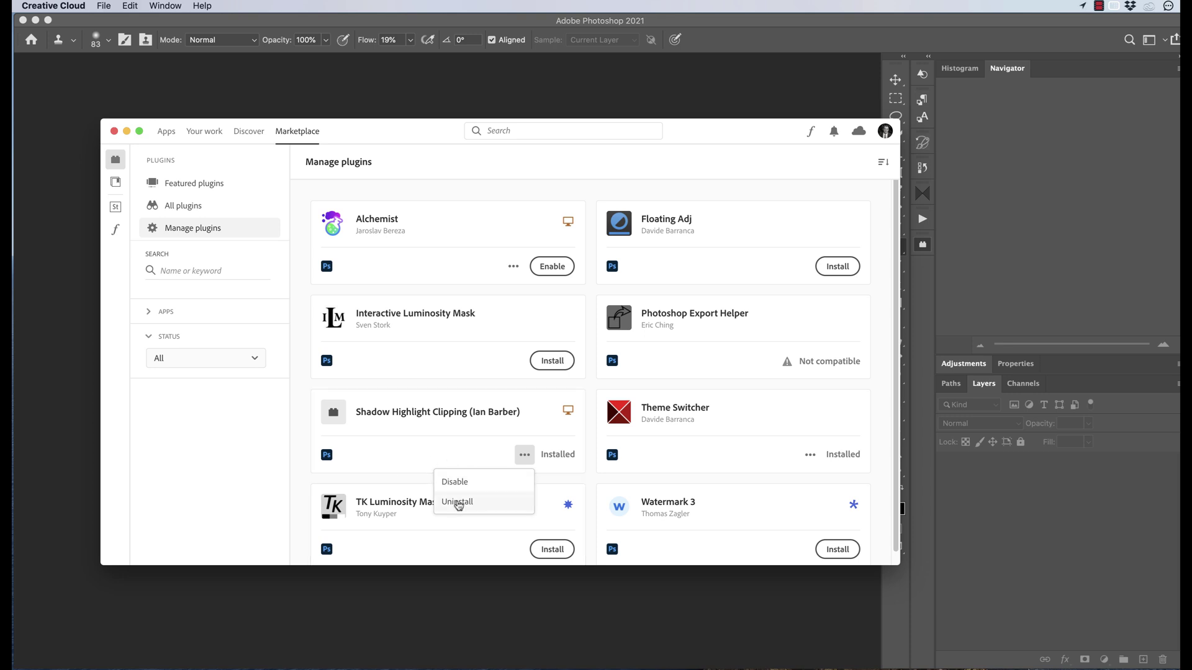
pyautogui.click(447, 482)
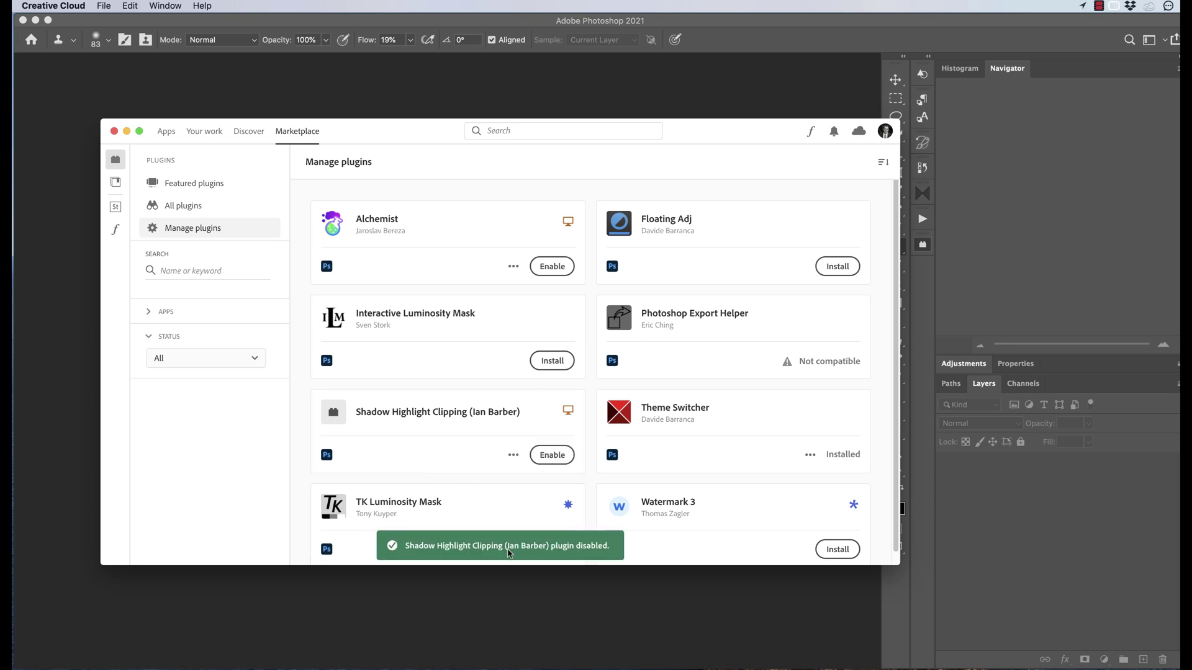
pyautogui.click(601, 89)
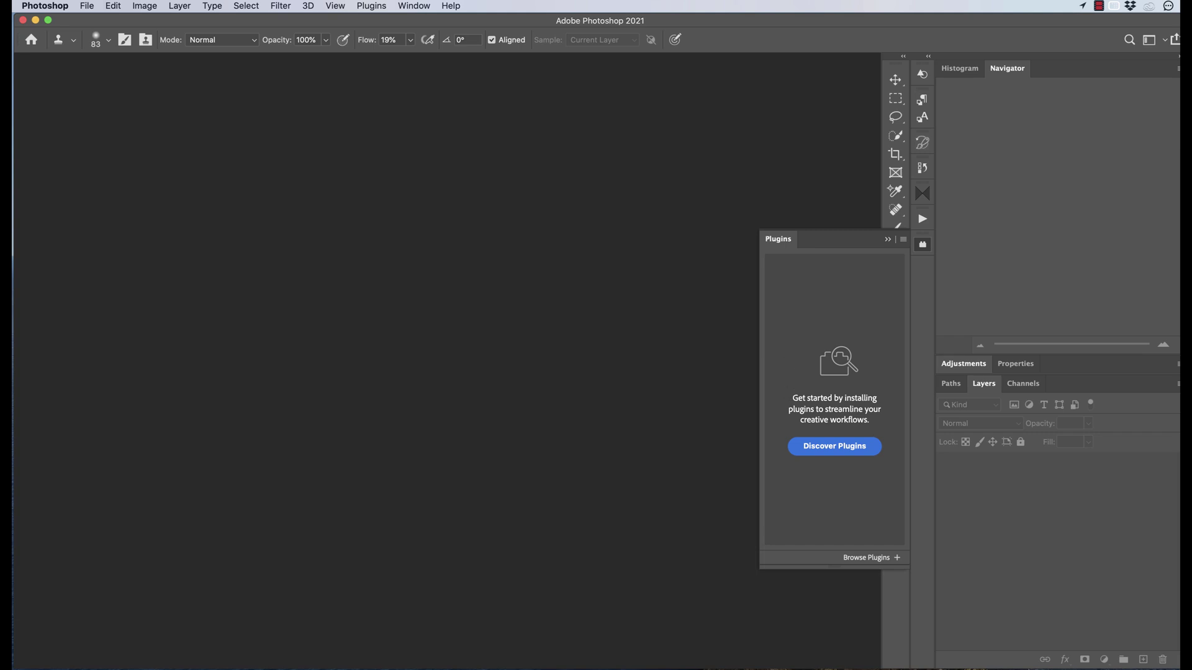
# Step: From Plugins > Manage Plugins, uninstall the disabled Shadow Highlight Clipping plugin and its data
pyautogui.click(371, 6)
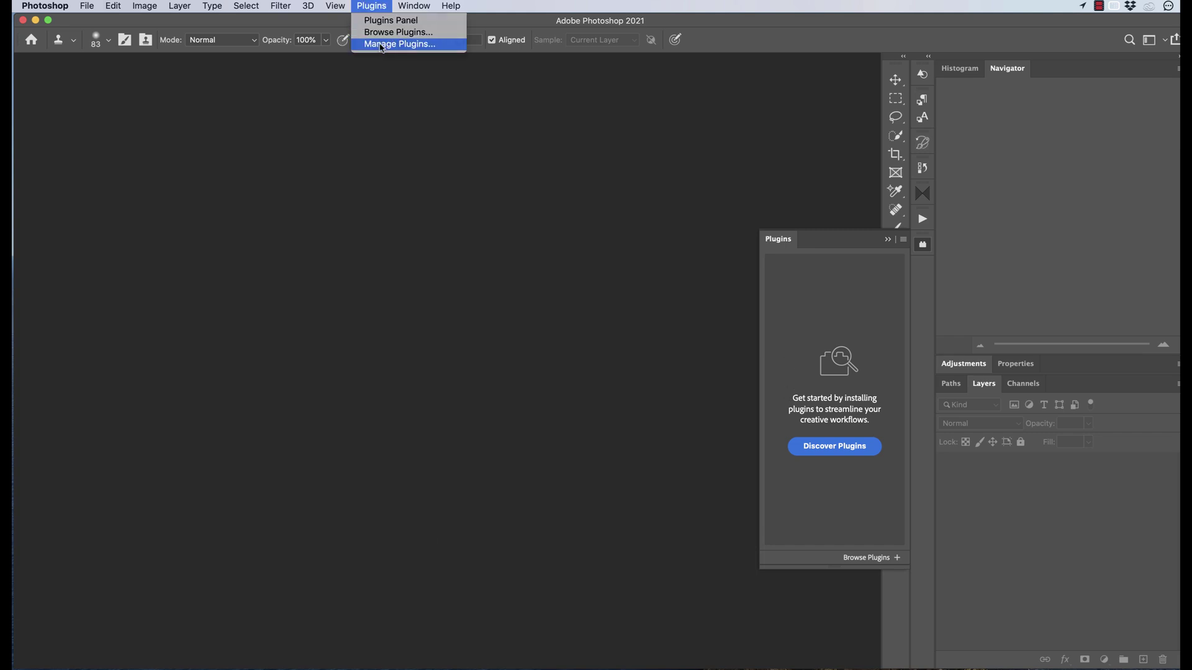
pyautogui.click(382, 46)
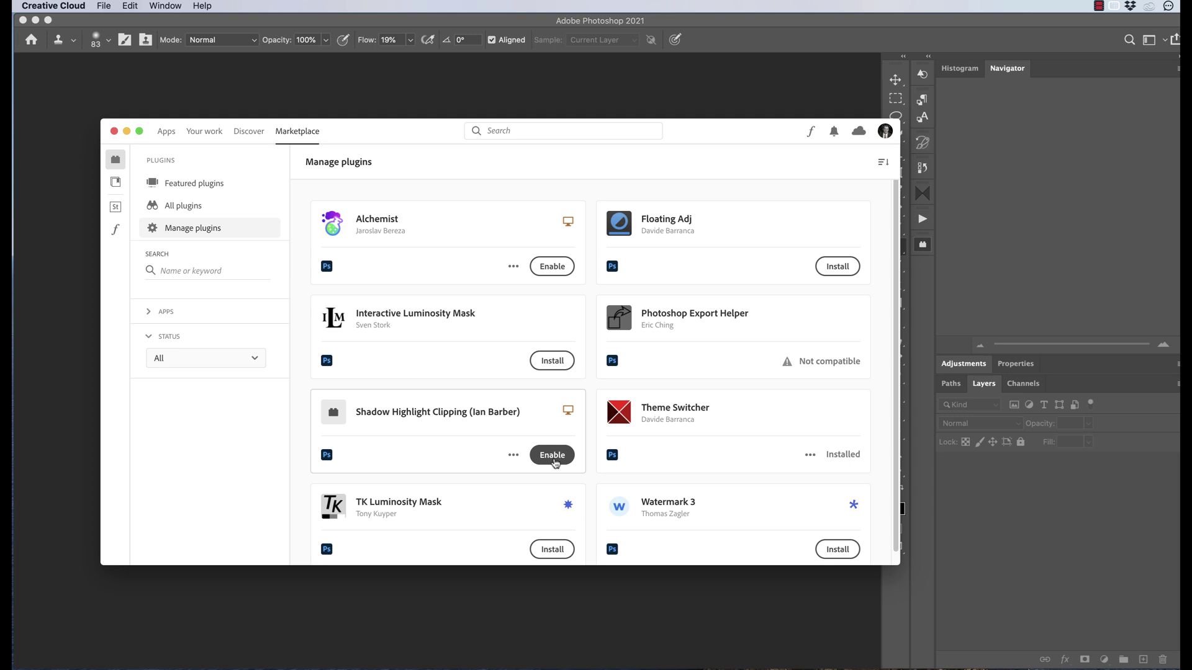
pyautogui.click(512, 456)
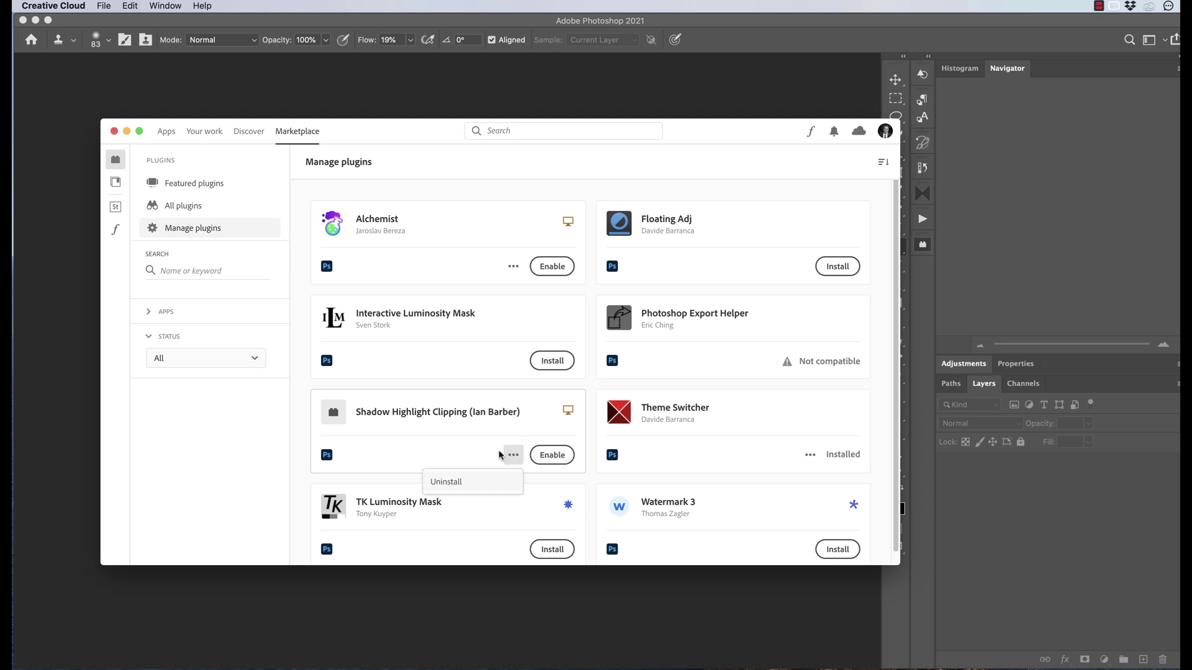
pyautogui.click(447, 487)
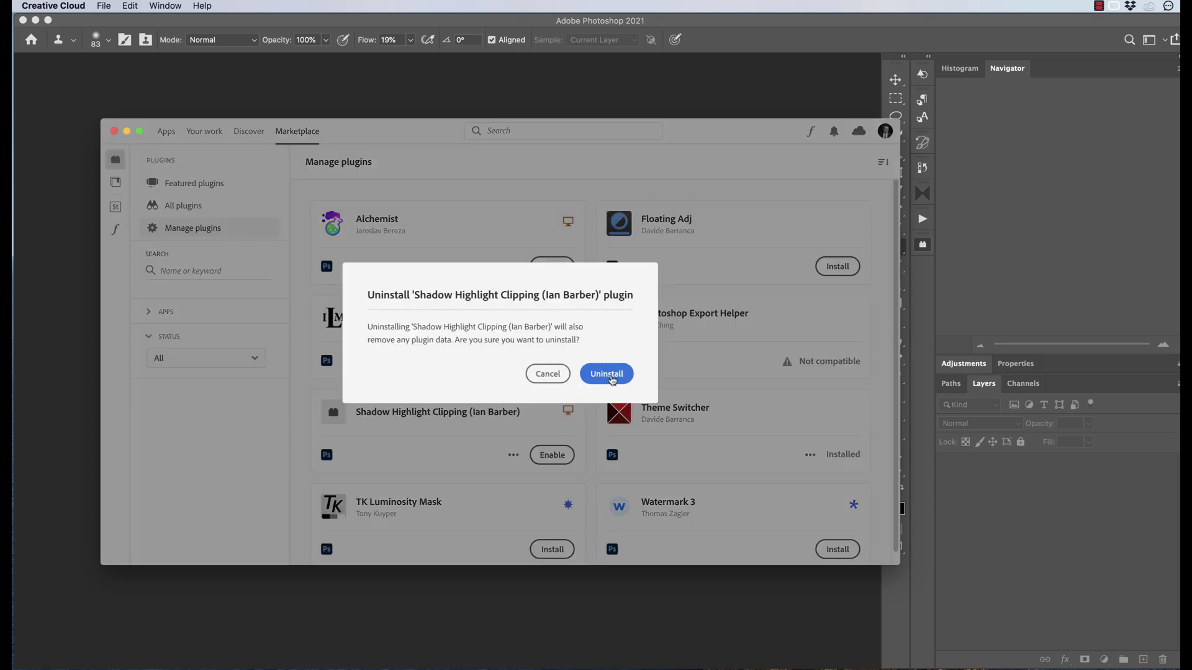
pyautogui.click(610, 376)
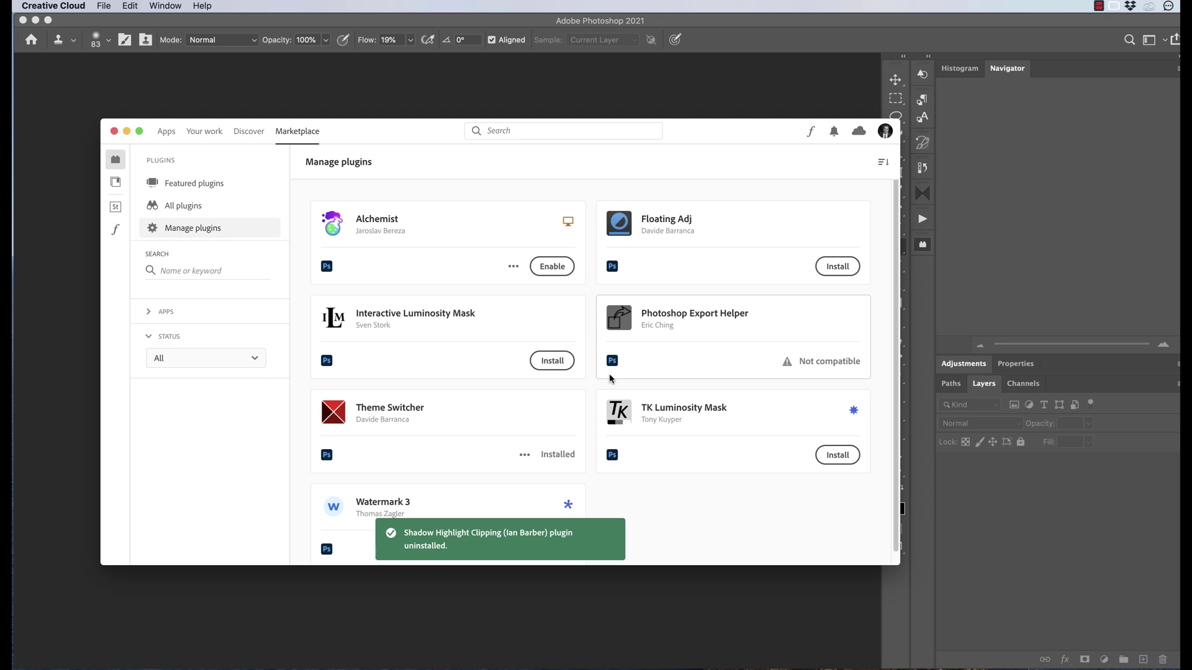